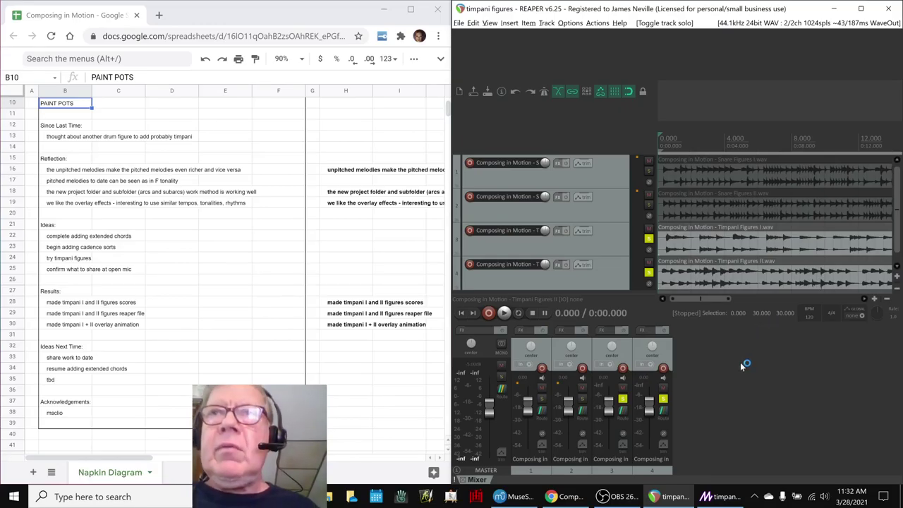
- Play the four-track REAPER project, stop it back at the start, and briefly check the streaming software
key("space")
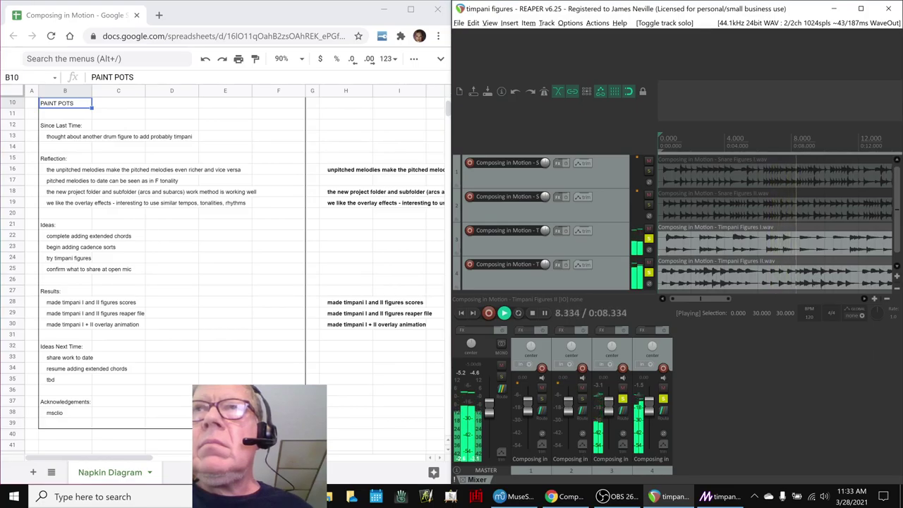
scroll(818, 270, "down", 2)
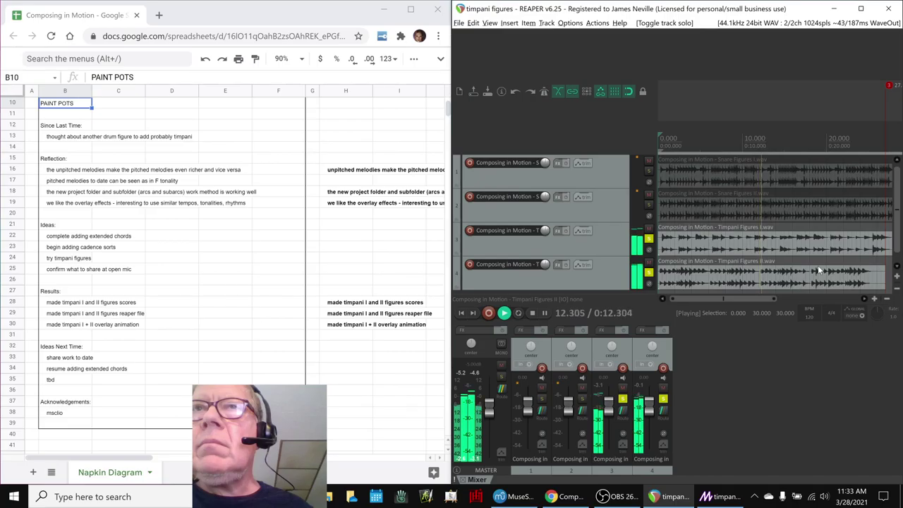
key("space")
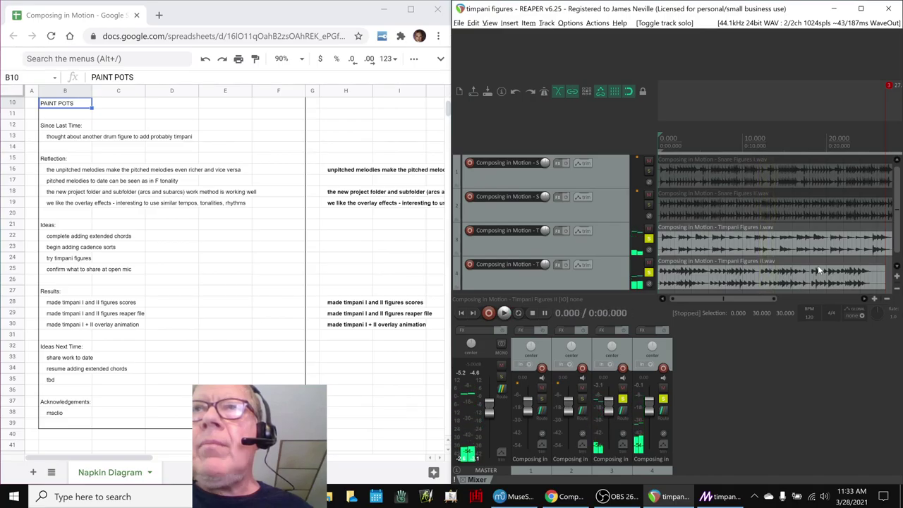
left_click(618, 497)
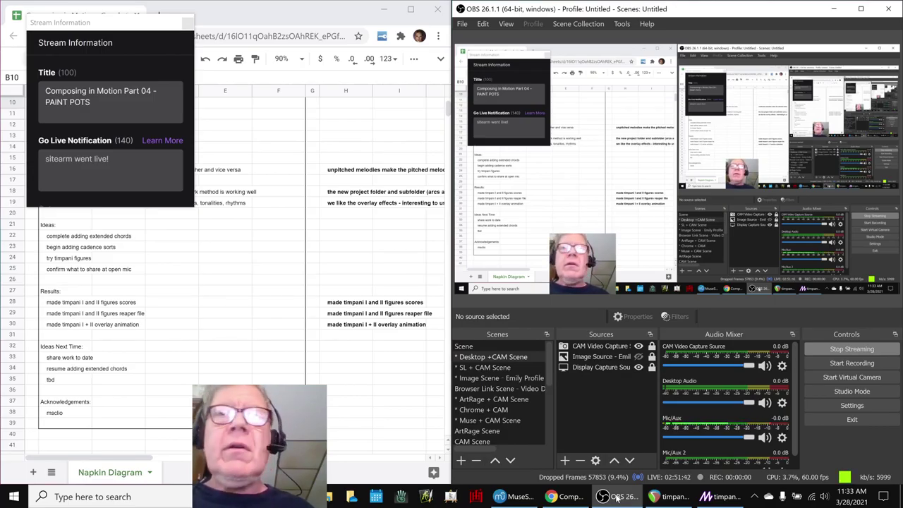
left_click(618, 497)
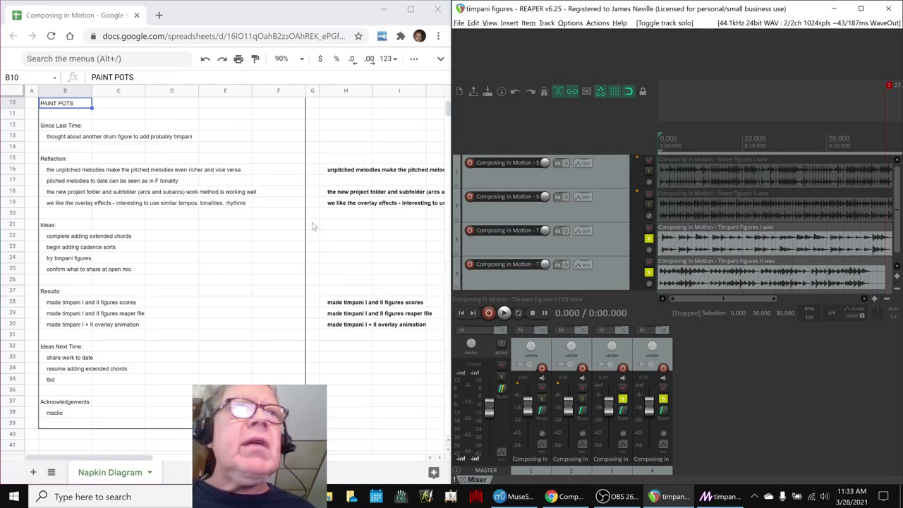
- Read the reflection notes in cells H16 and H18, then show the desktop
left_click(329, 173)
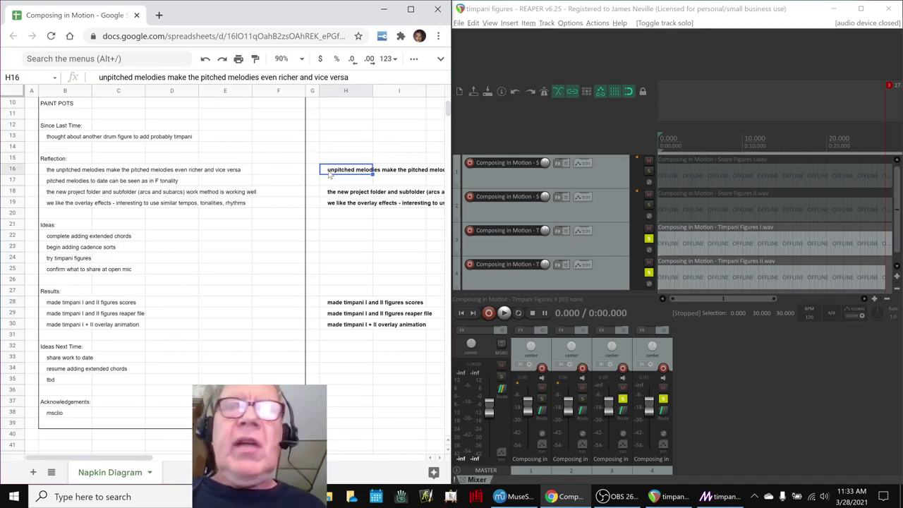
scroll(329, 174, "right", 3)
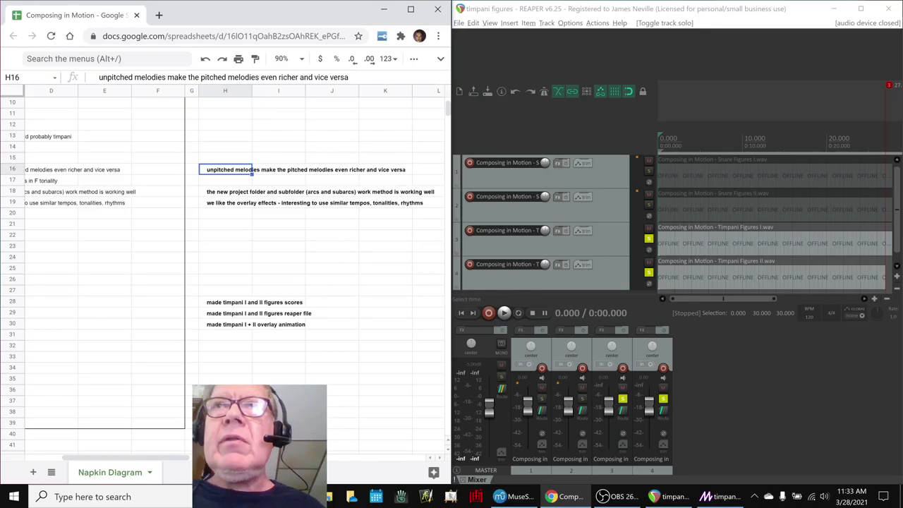
left_click(232, 194)
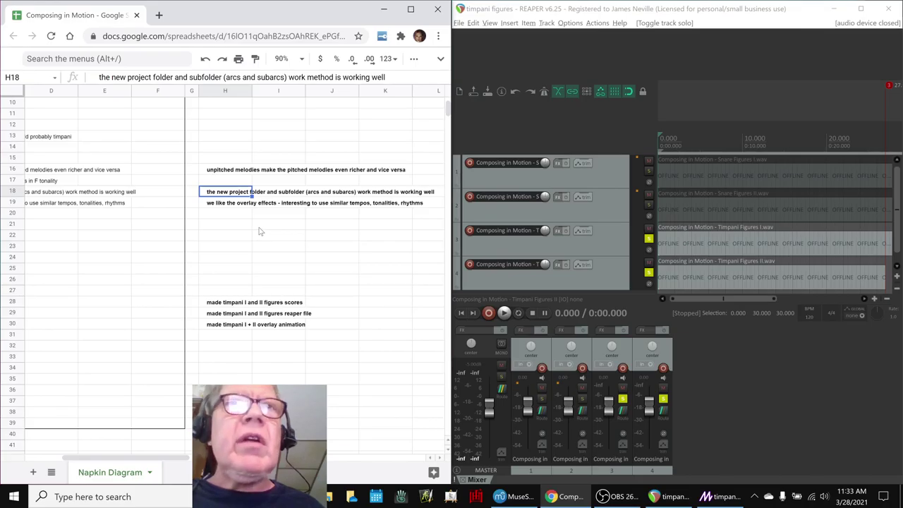
left_click(901, 496)
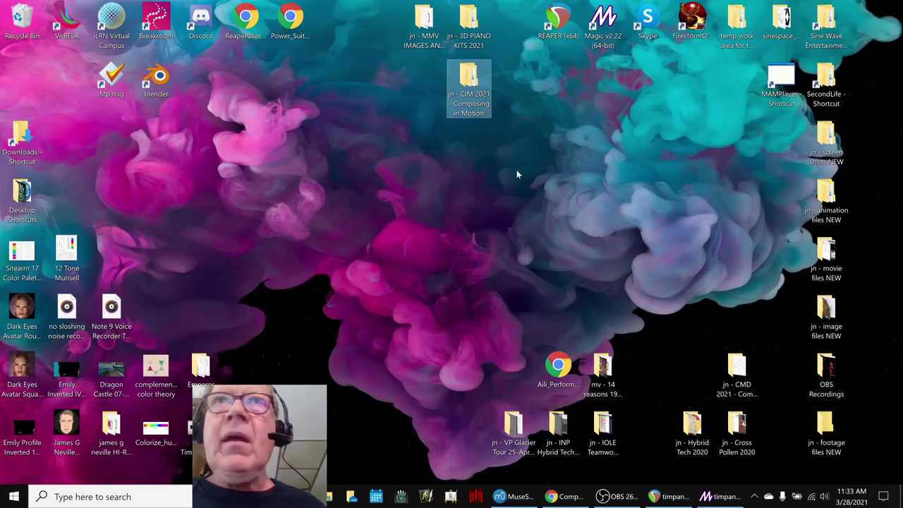
- Browse Composing in Motion > 'source files - muse' and select the snare and timpani figures folders
double_click(468, 88)
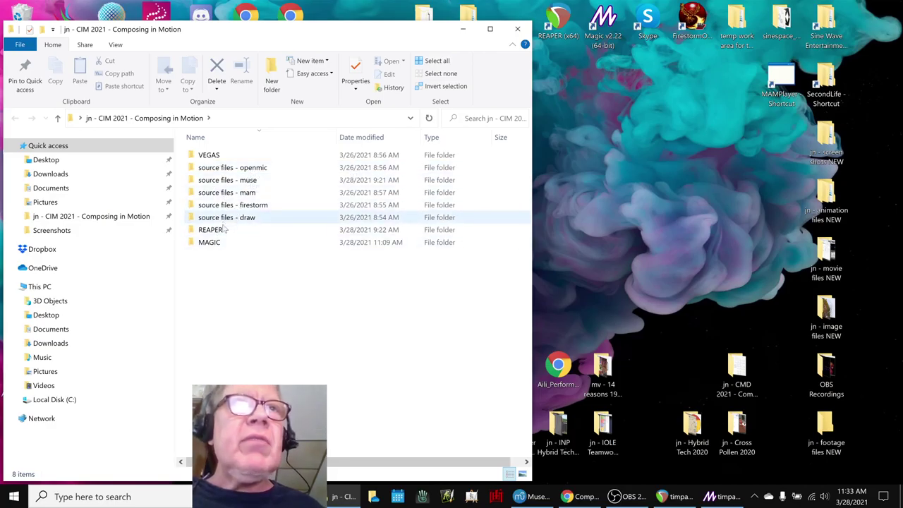
double_click(240, 181)
left_click(226, 159)
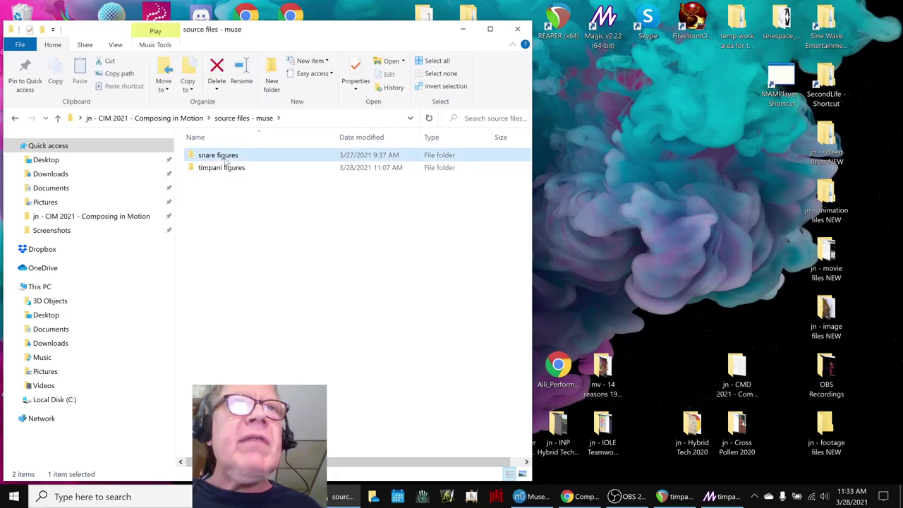
left_click(227, 169)
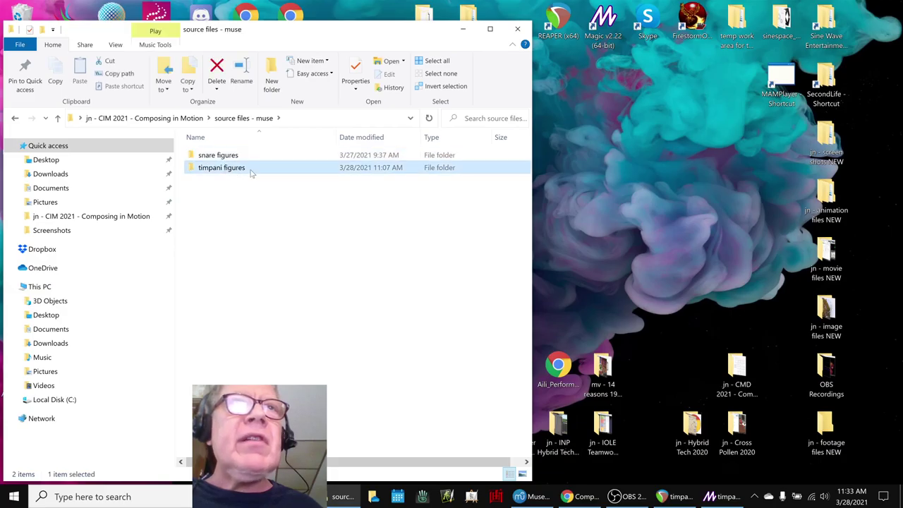
left_click(572, 197)
- Switch MuseScore from Timpani Figures I to the Timpani Figures II score, then return to Explorer
left_click(532, 497)
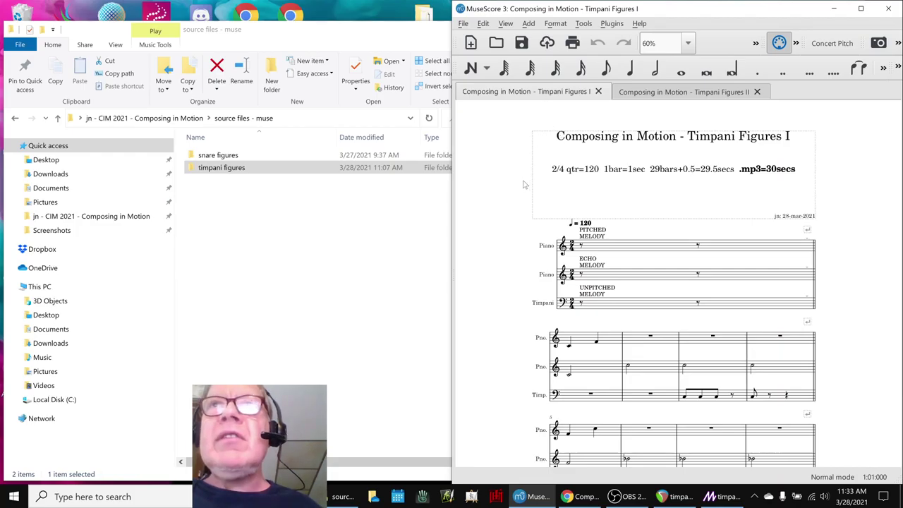
left_click(648, 93)
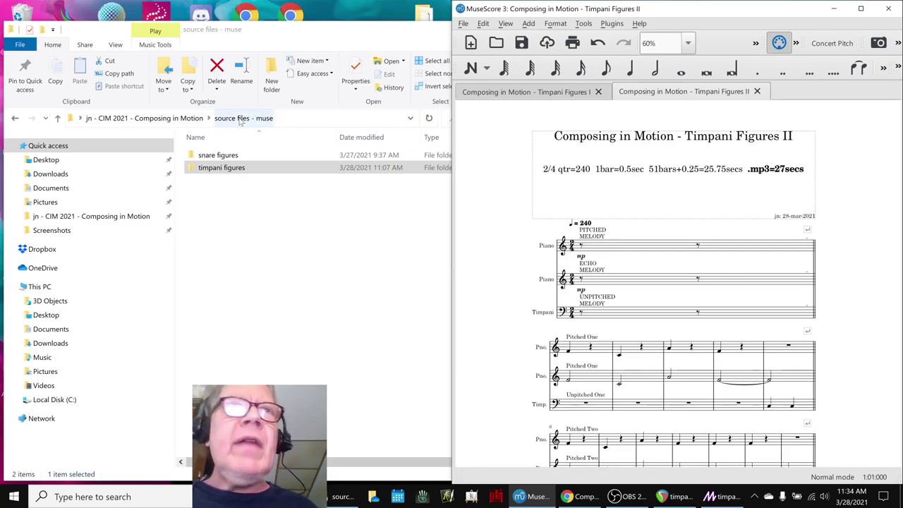
left_click(157, 118)
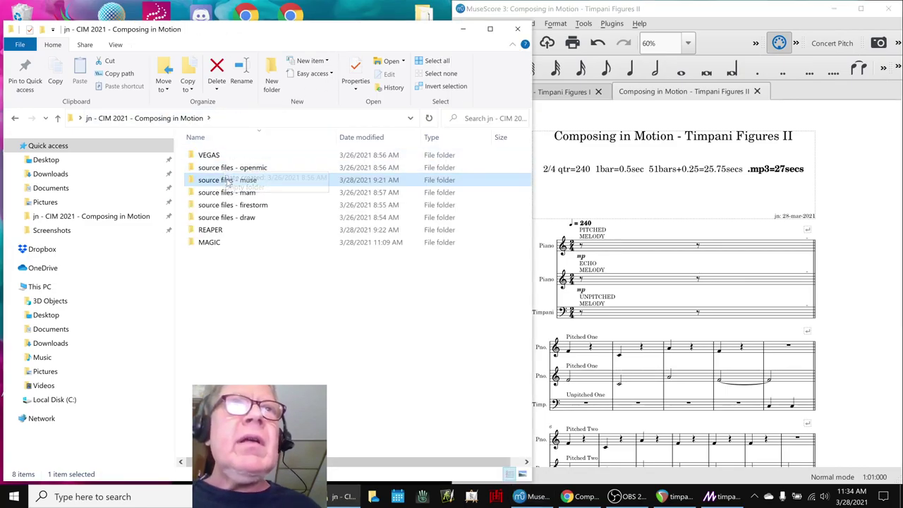
- Look inside the REAPER > timpani figures folder, then go back up to Composing in Motion
double_click(219, 230)
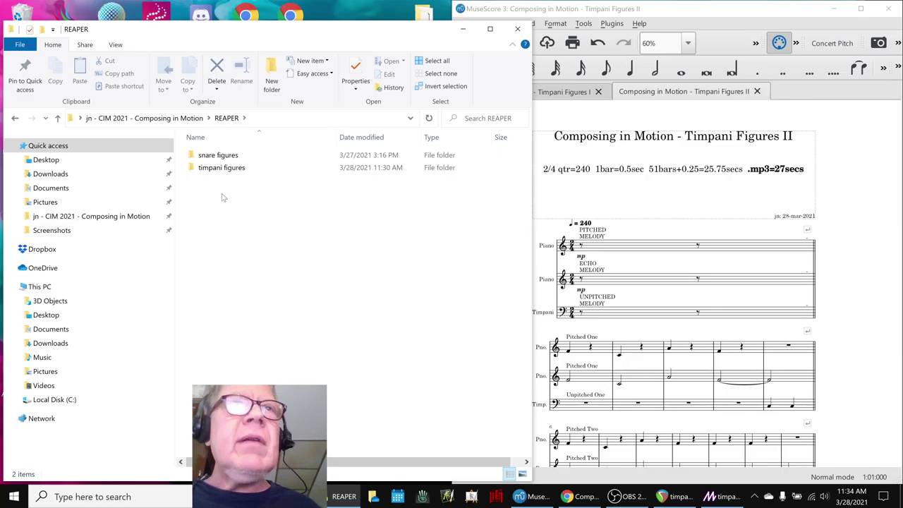
left_click(226, 169)
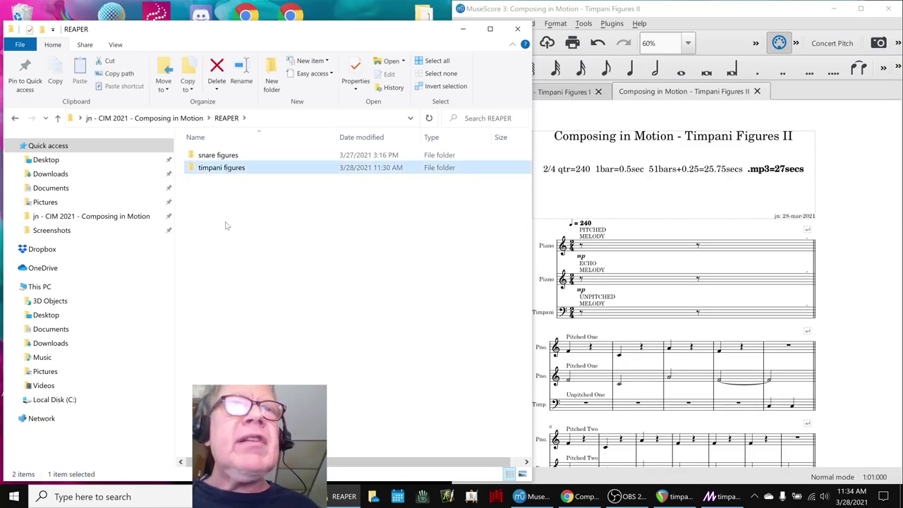
double_click(223, 169)
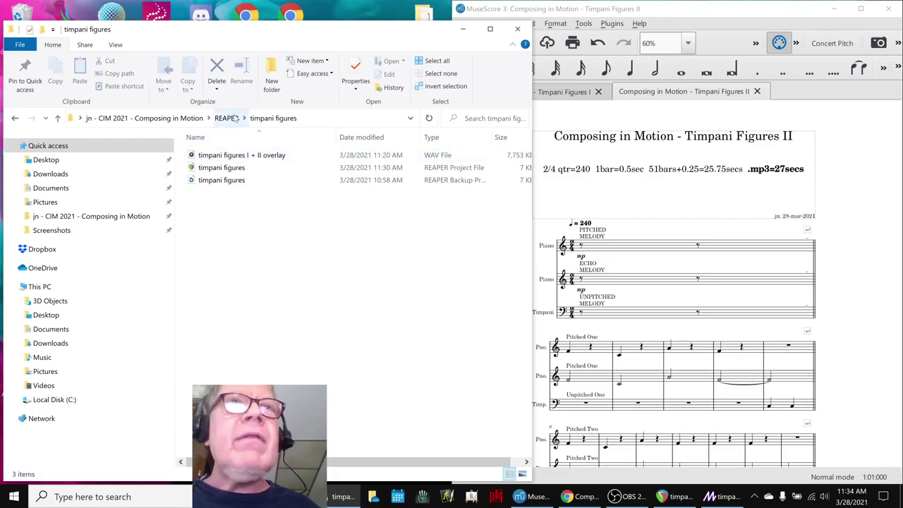
left_click(235, 118)
left_click(191, 118)
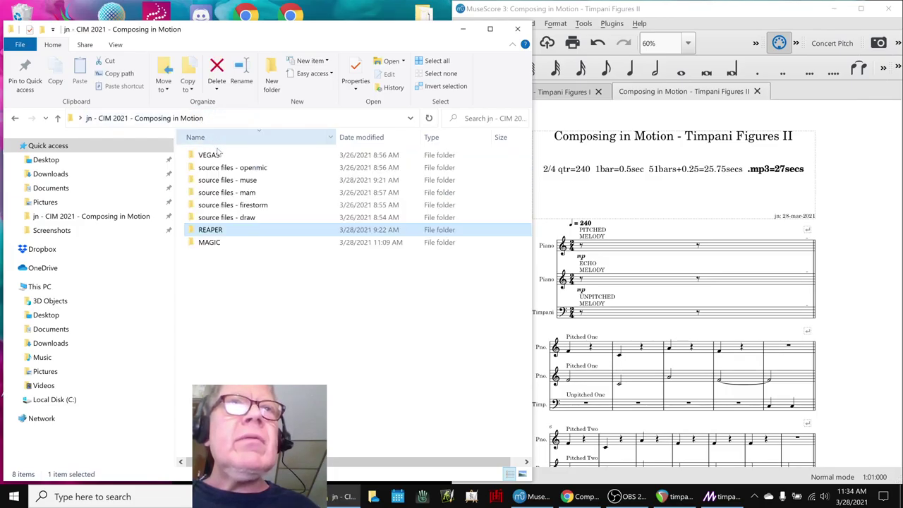
- Show the MAGIC > timpani figures folder with its overlay animation, then close Explorer
double_click(220, 242)
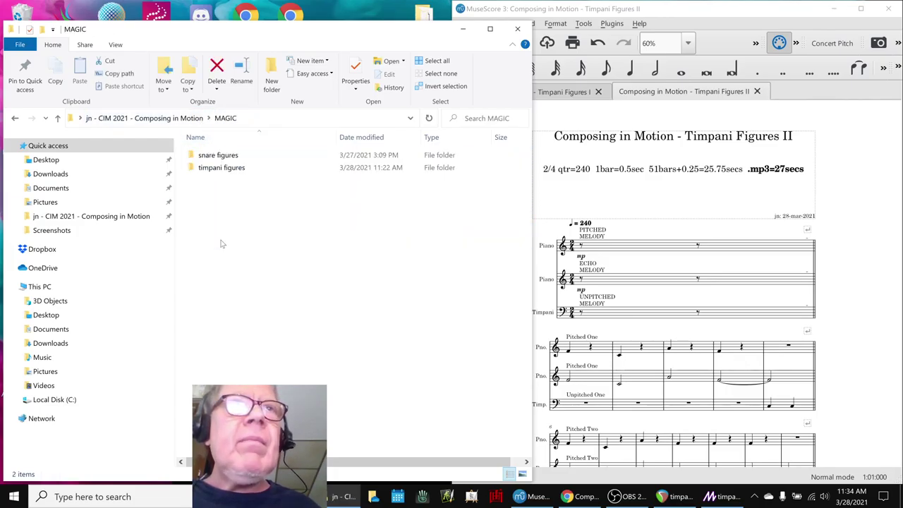
double_click(226, 169)
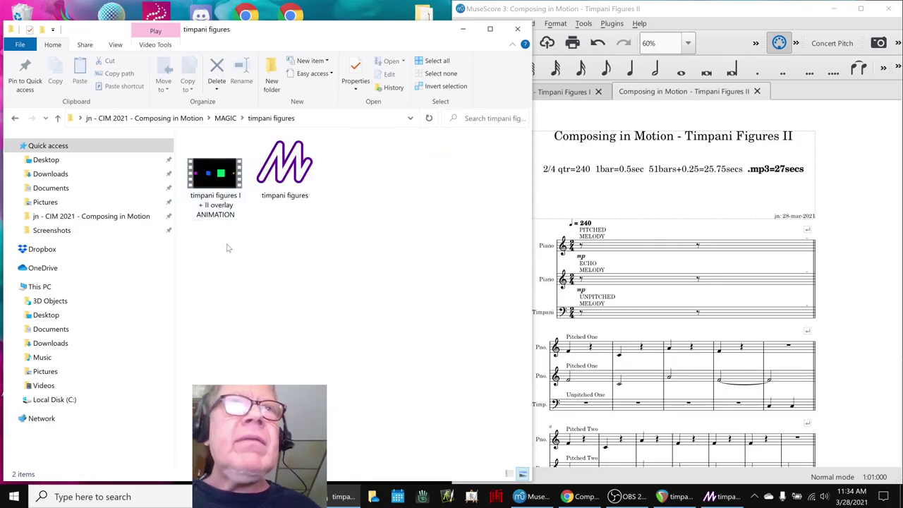
left_click(519, 30)
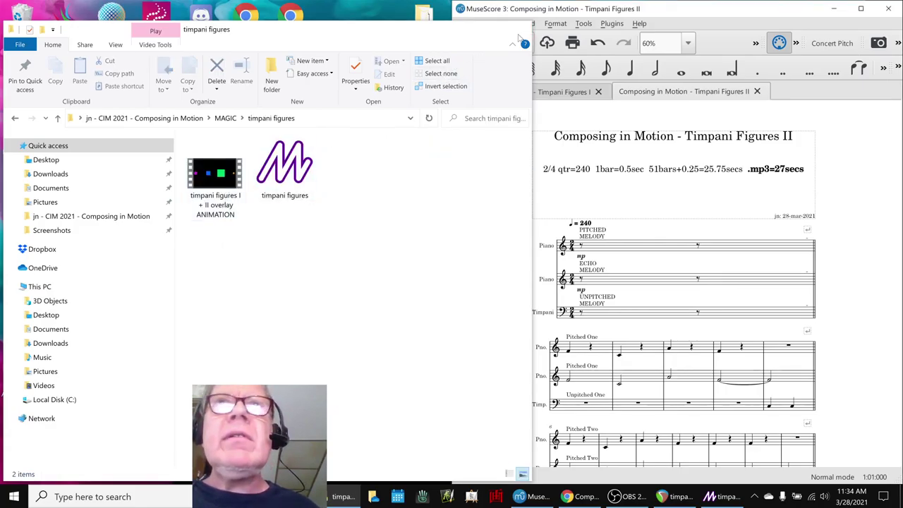
- Read the overlay effects note in cell H19, then return to the REAPER project
left_click(566, 495)
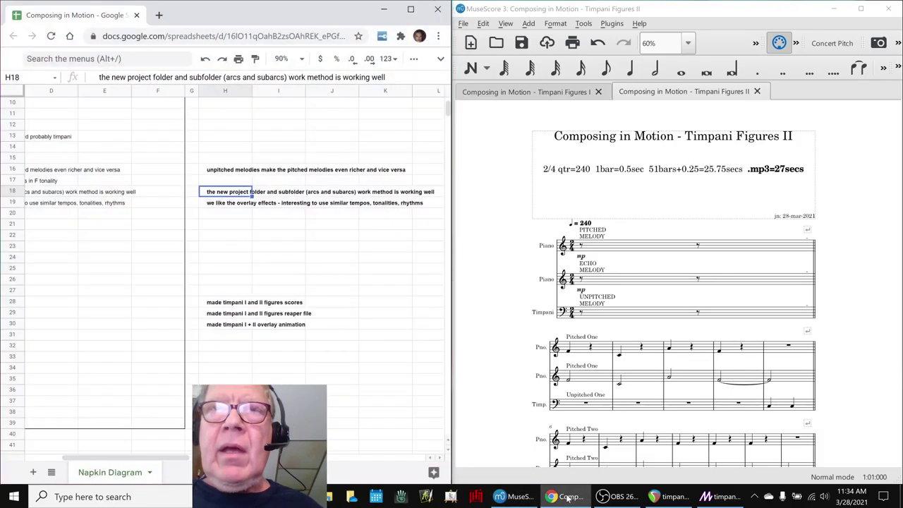
left_click(225, 206)
left_click(657, 496)
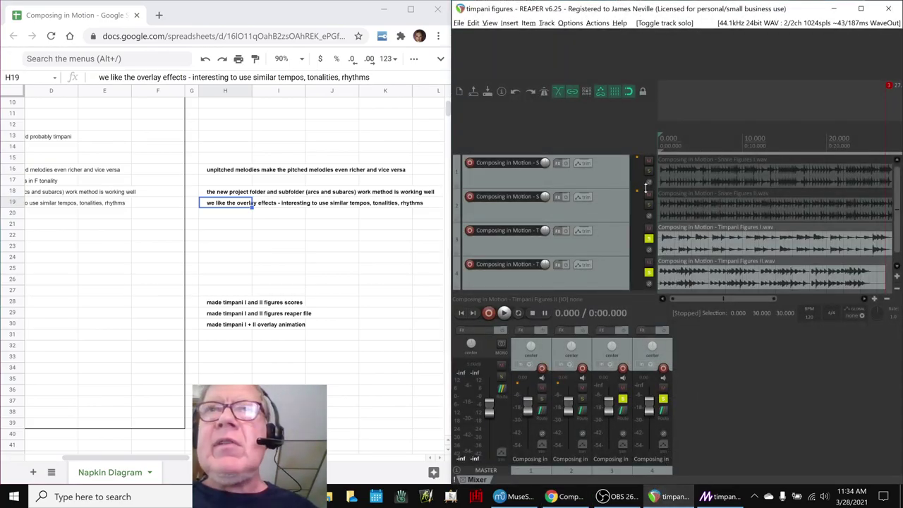
- Solo only the two snare figure tracks, play them overlaid, then clear the snare solos
left_click(649, 170)
left_click(649, 204)
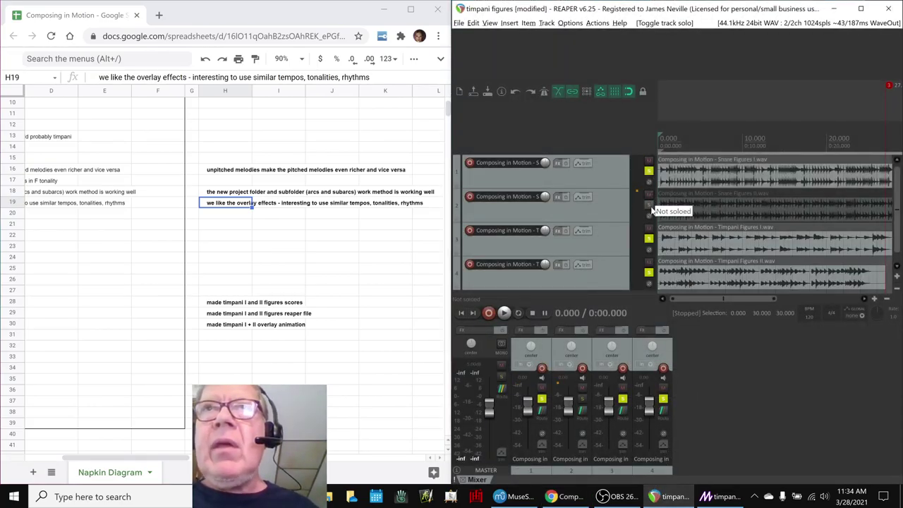
left_click(649, 238)
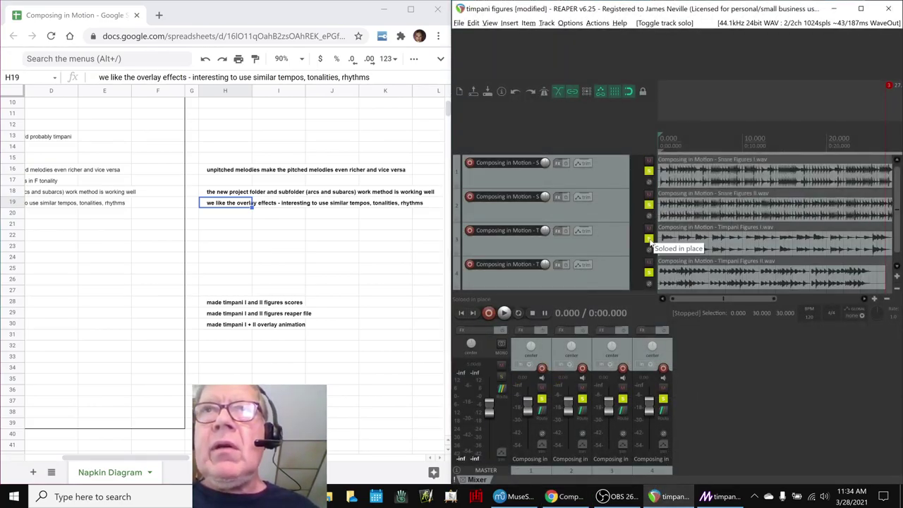
left_click(649, 273)
key("space")
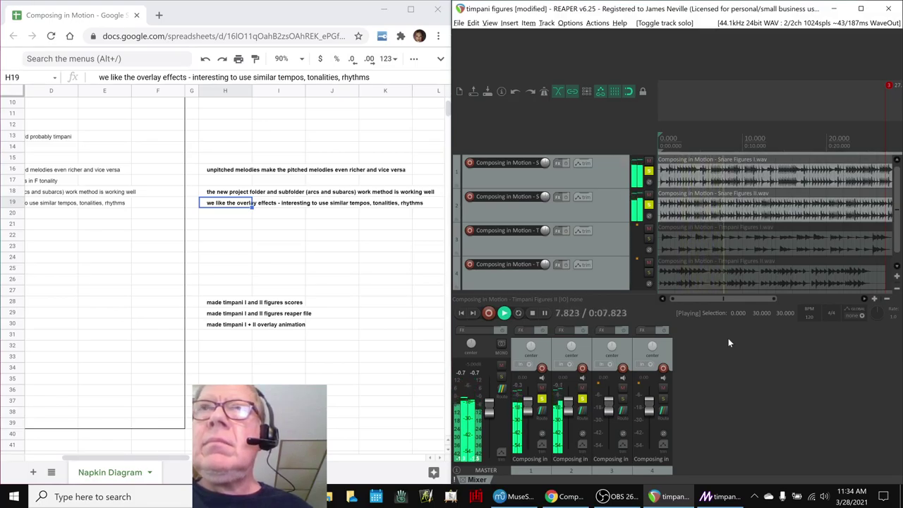
key("space")
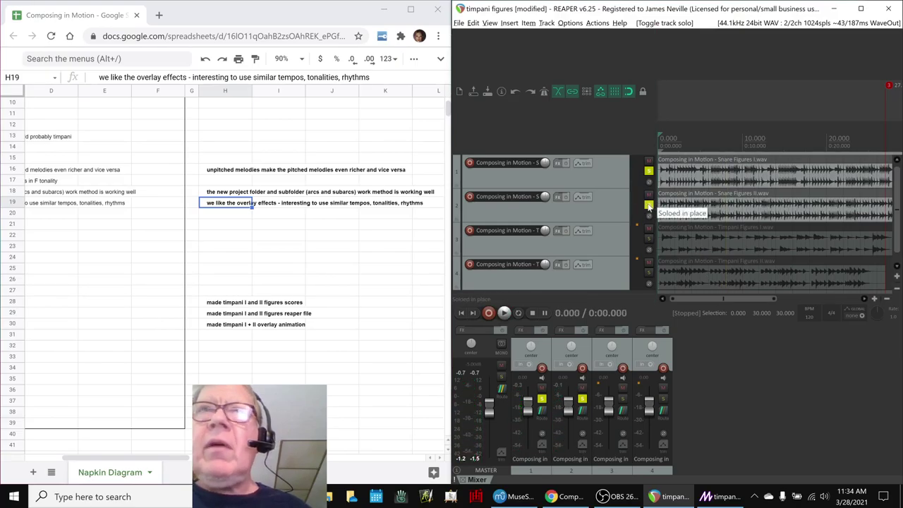
left_click(649, 204)
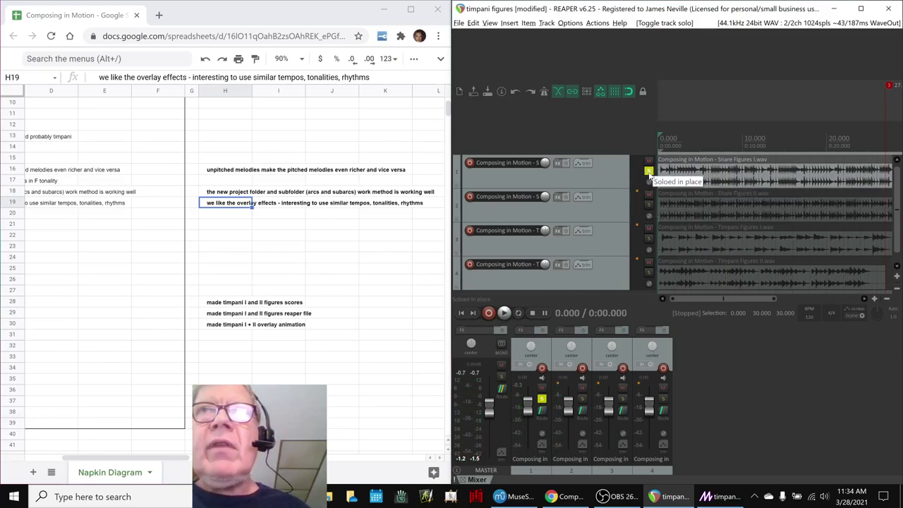
left_click(649, 171)
- Solo Timpani Figures I and II together, play and stop them, then point to the timpani scores note
left_click(649, 238)
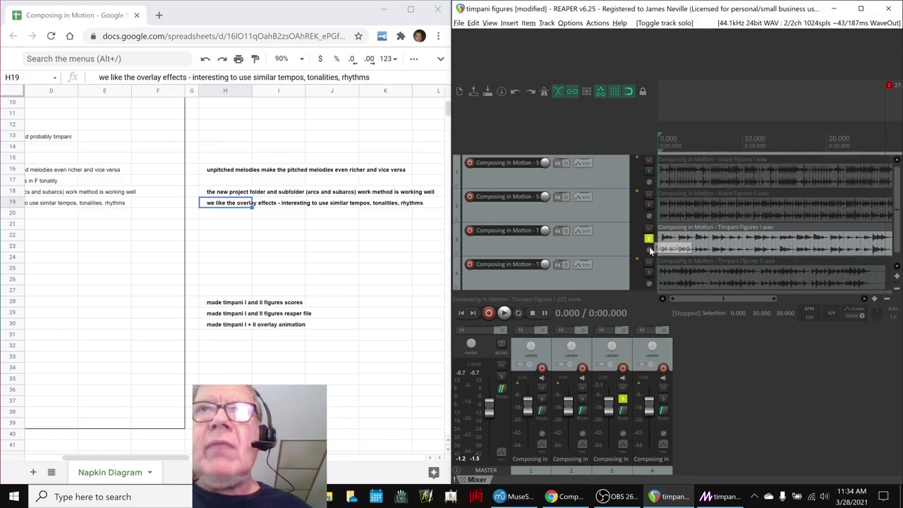
left_click(649, 273)
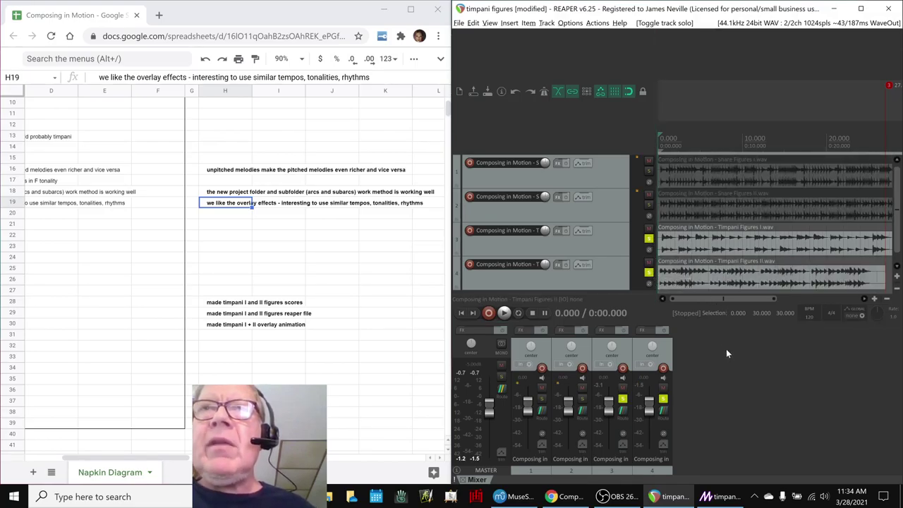
key("space")
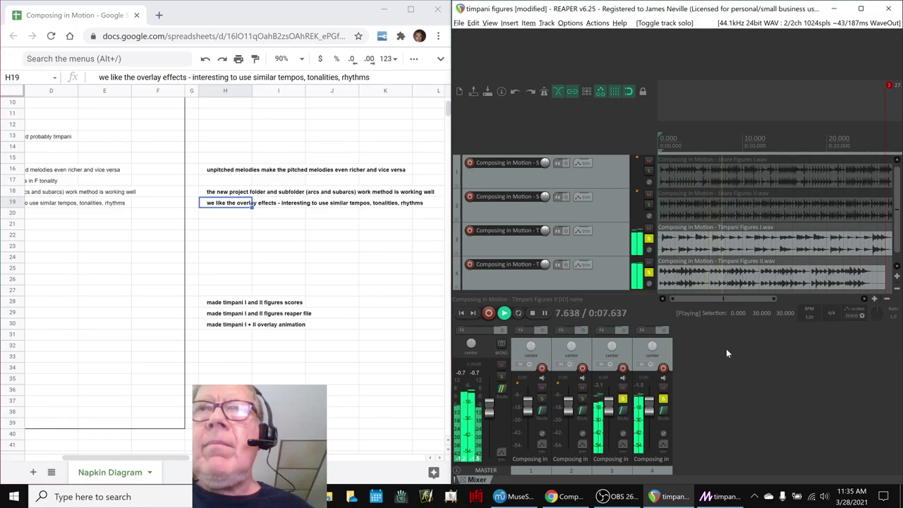
key("space")
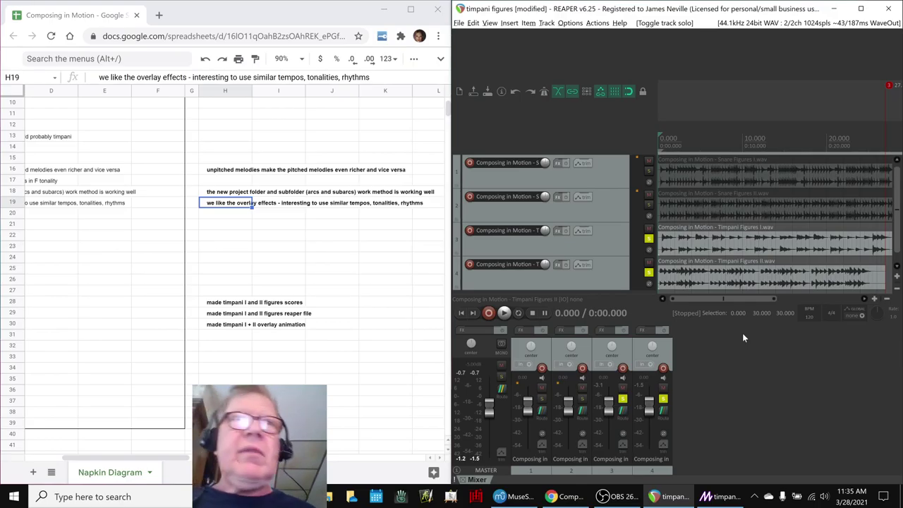
left_click(232, 305)
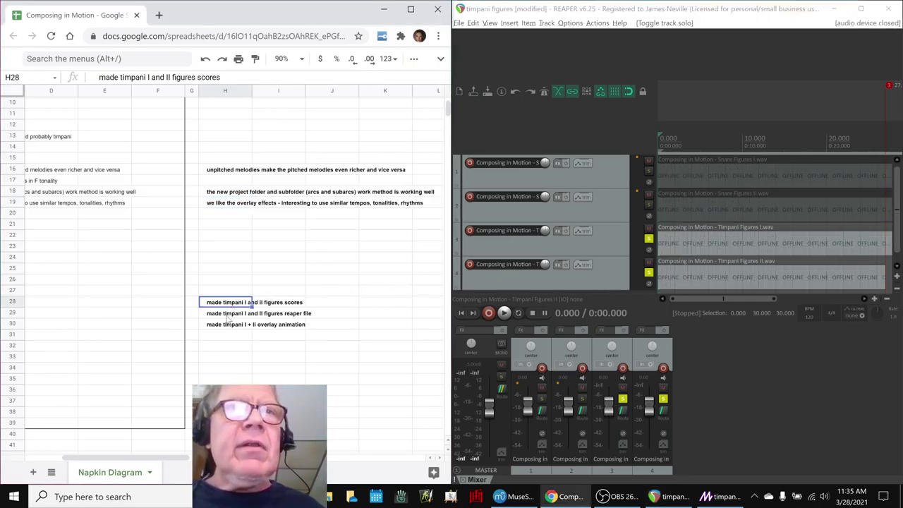
- Read the Results notes on the REAPER file and overlay animation, then return to REAPER
left_click(228, 315)
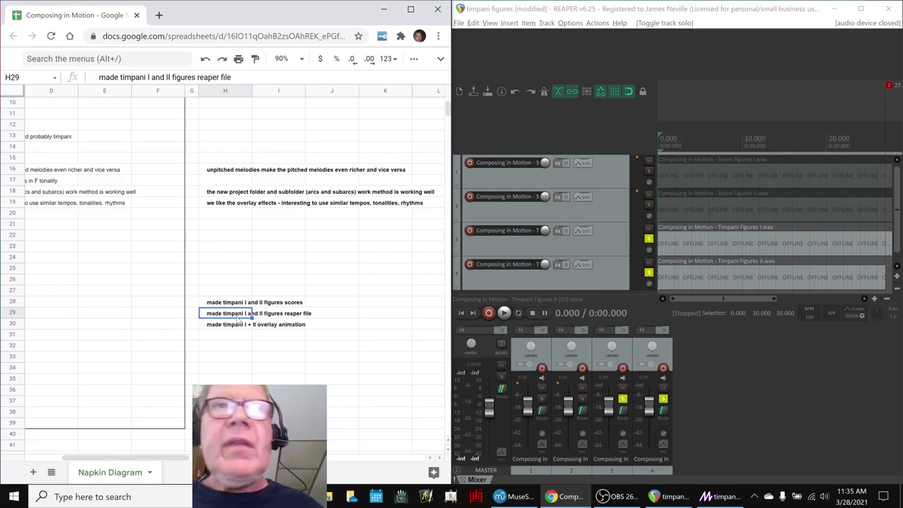
left_click(229, 327)
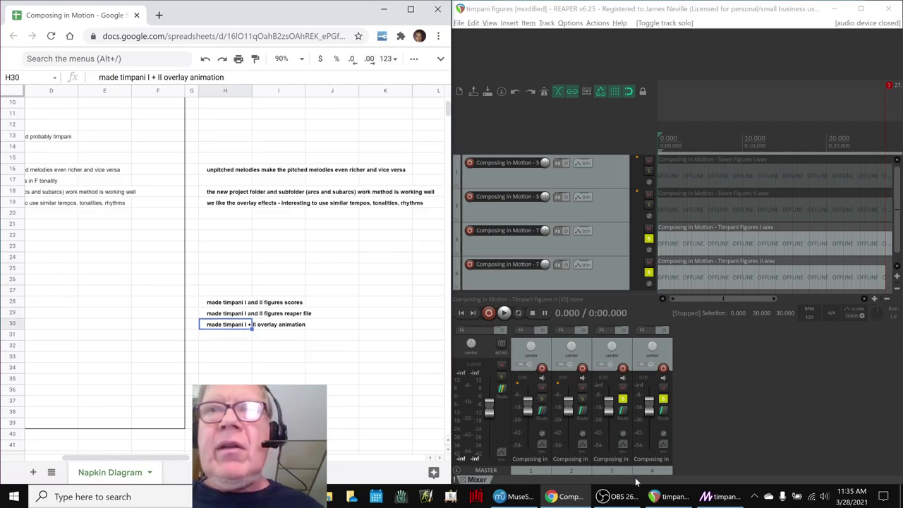
left_click(669, 496)
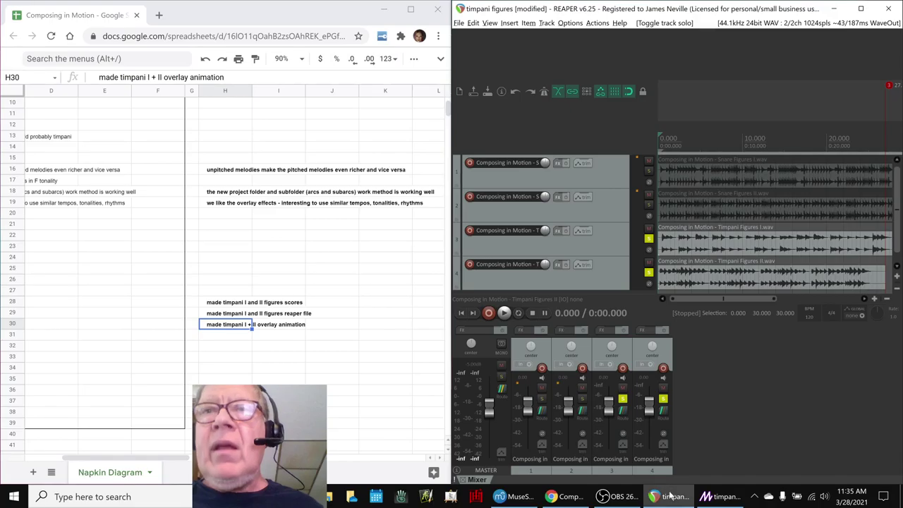
- Bring up Magic's timpani figures project and play the WAV inputs to animate its four squares
left_click(720, 497)
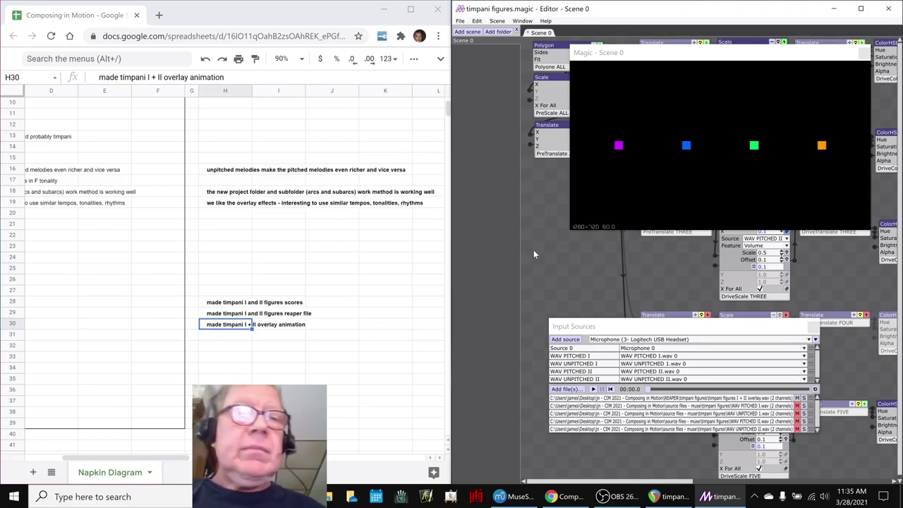
key("space")
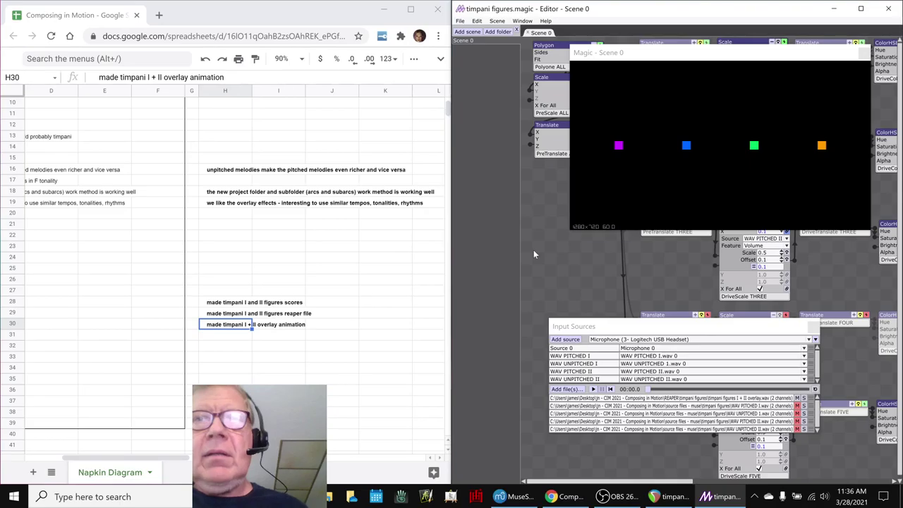
- Zoom out REAPER's arrange view to see the four figure items in full, then return to Magic
left_click(668, 496)
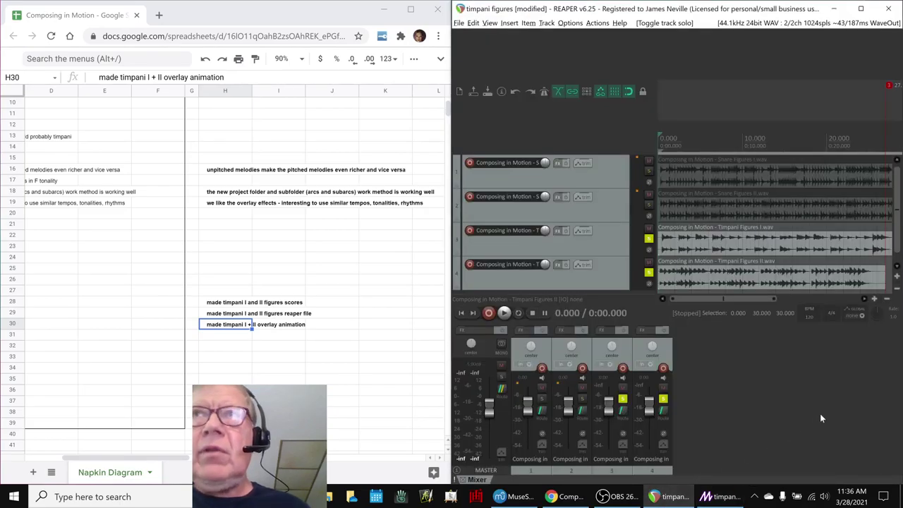
scroll(775, 252, "down", 3)
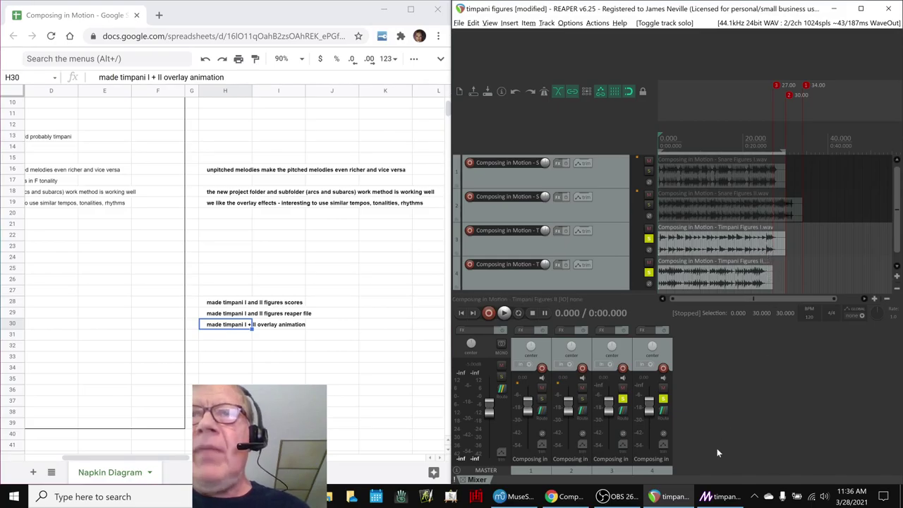
left_click(708, 499)
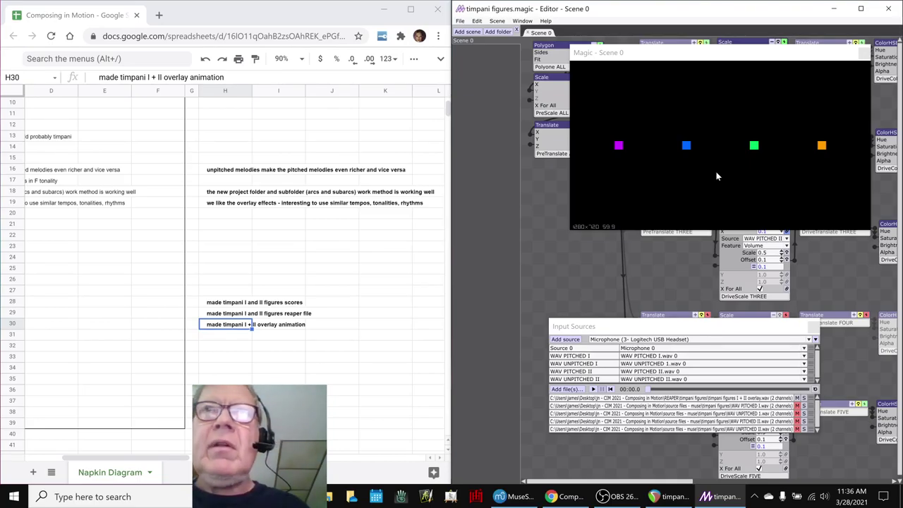
- Play Magic's timpani animation to 00:12.5, then bring the Timpani Figures II score forward
key("space")
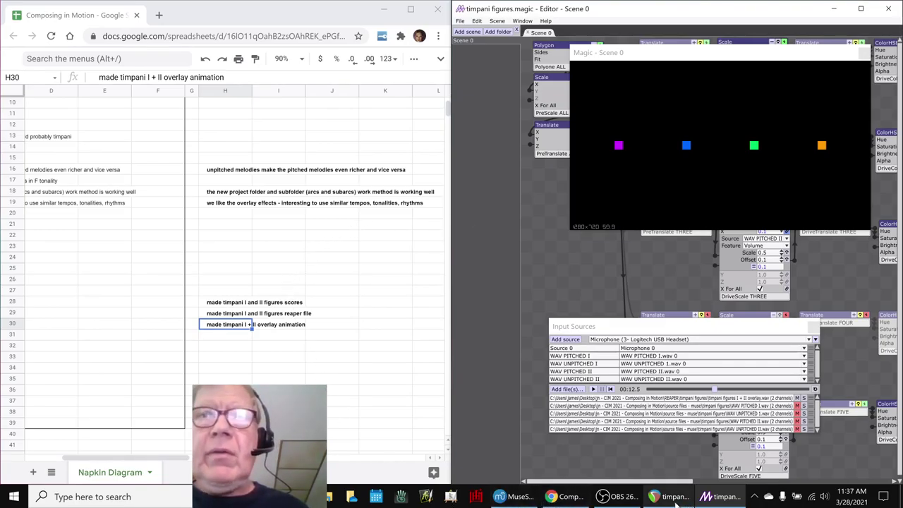
left_click(515, 497)
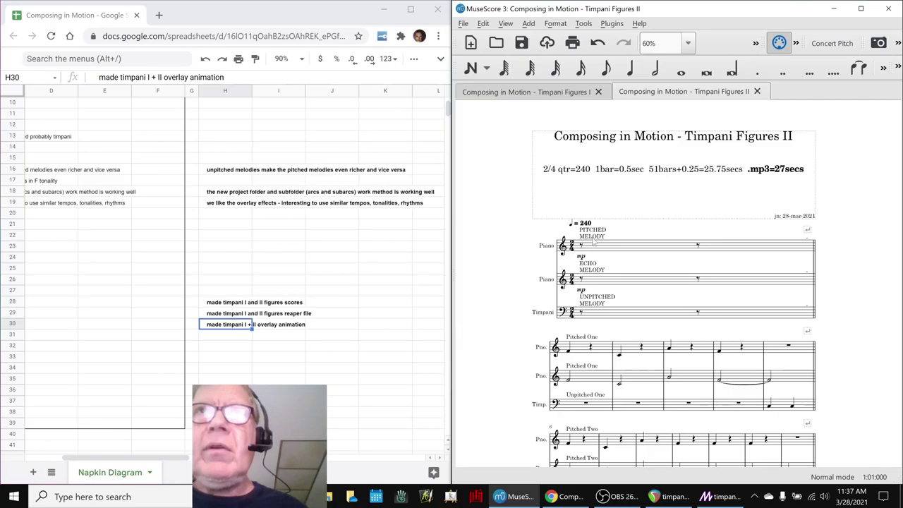
- Scroll through Timpani Figures II, then switch to Timpani Figures I and return to its title
scroll(721, 250, "down", 4)
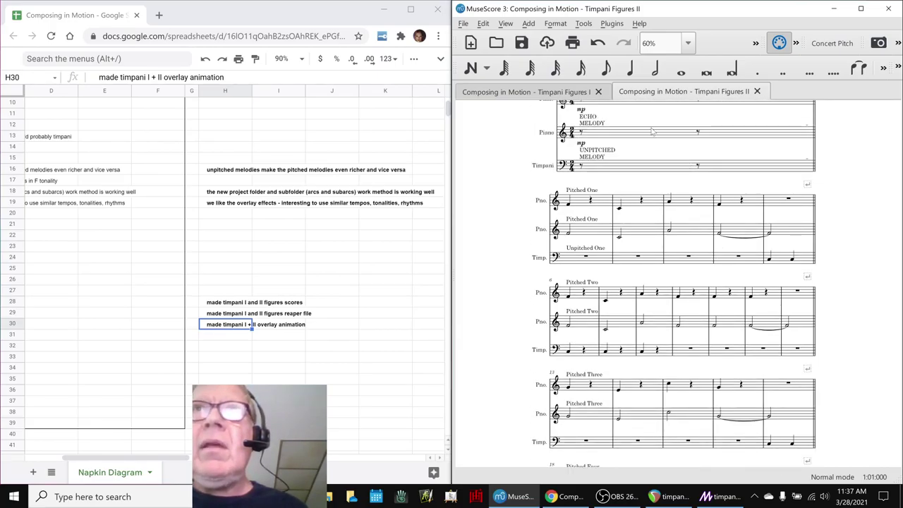
left_click(508, 92)
scroll(510, 169, "down", 5)
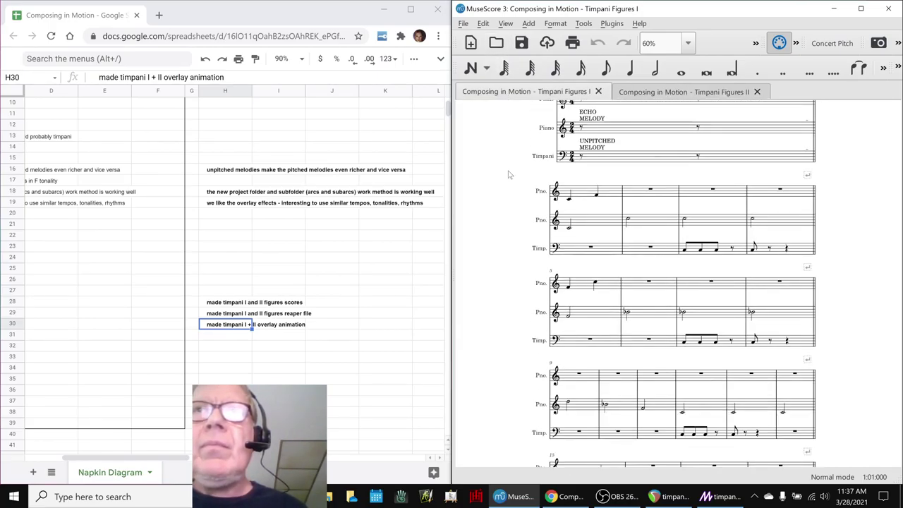
scroll(510, 174, "up", 4)
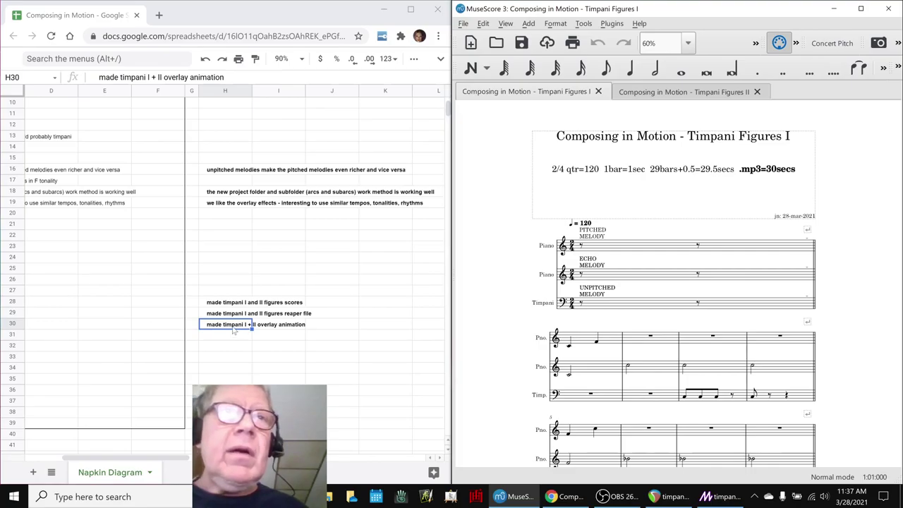
- Return the notes sheet to column A and step through the results notes
key("Home")
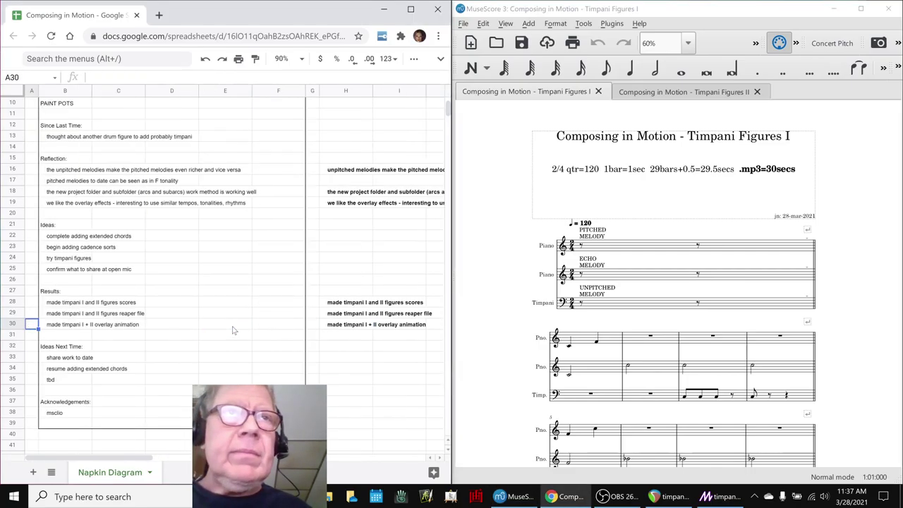
key("Right")
key("Right")
key("Down")
key("Down")
key("Up")
key("Up")
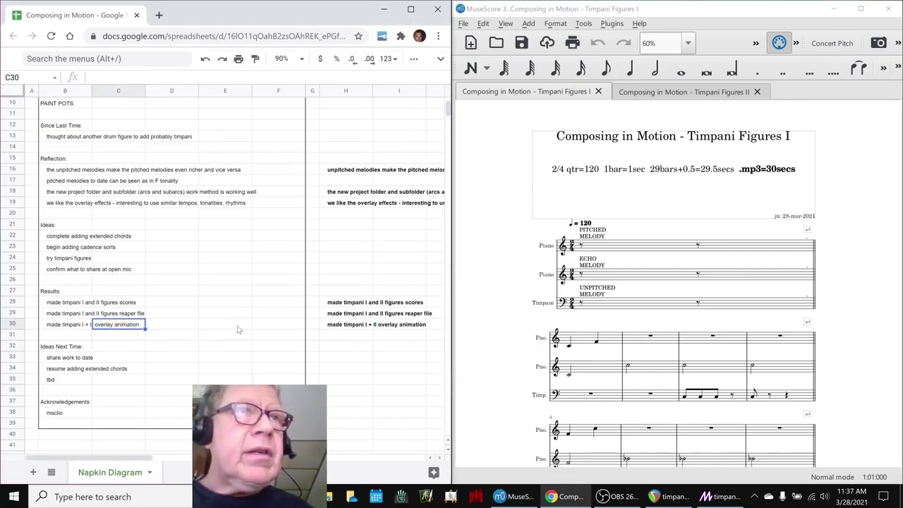
key("Down")
key("Down")
key("Down")
- Review the ideas 'share work to date', 'resume adding extended chords' and 'tbd', then Acknowledgements
key("Left")
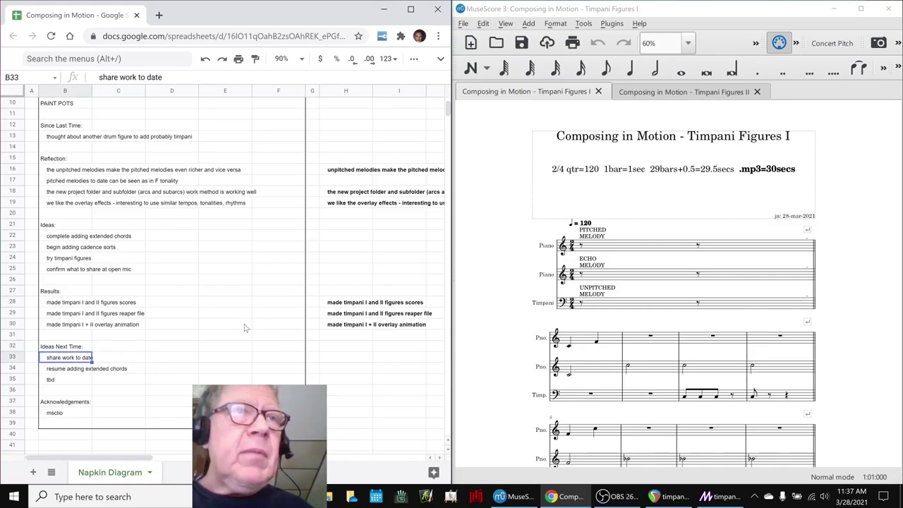
key("Down")
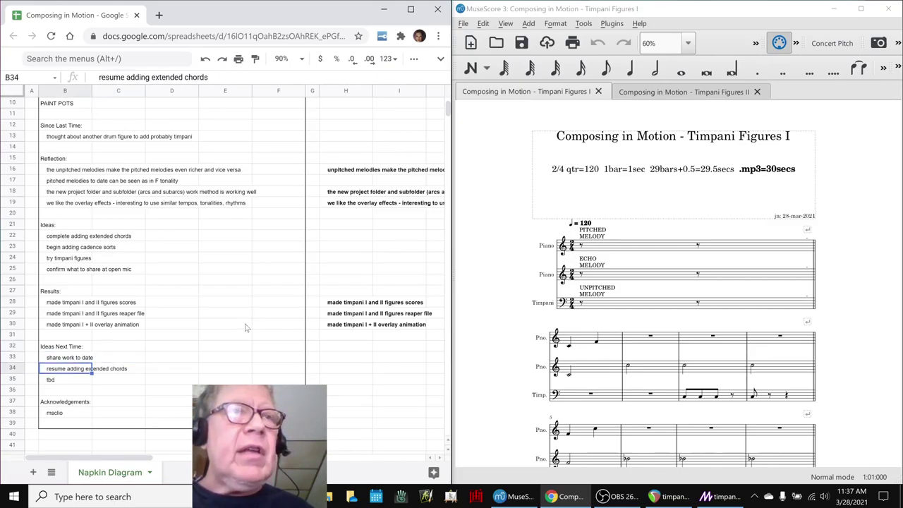
key("Down")
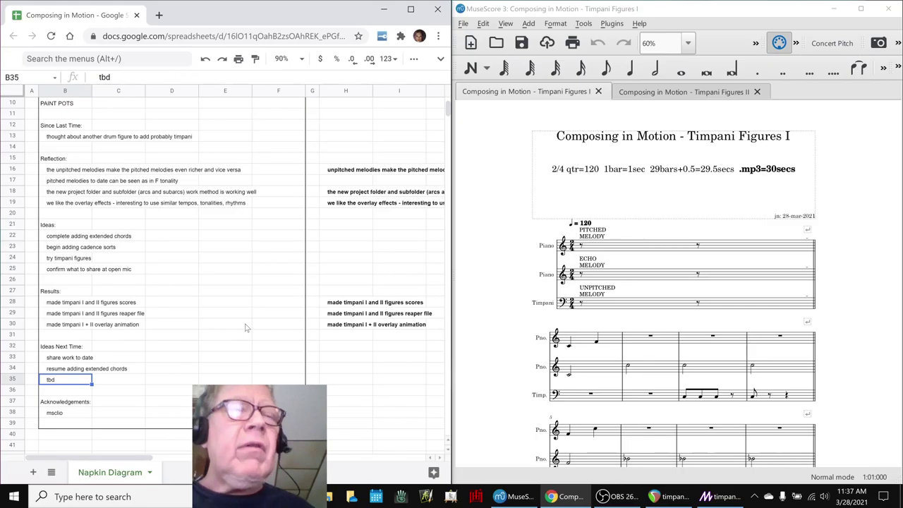
key("Down")
key("Down")
key("Down")
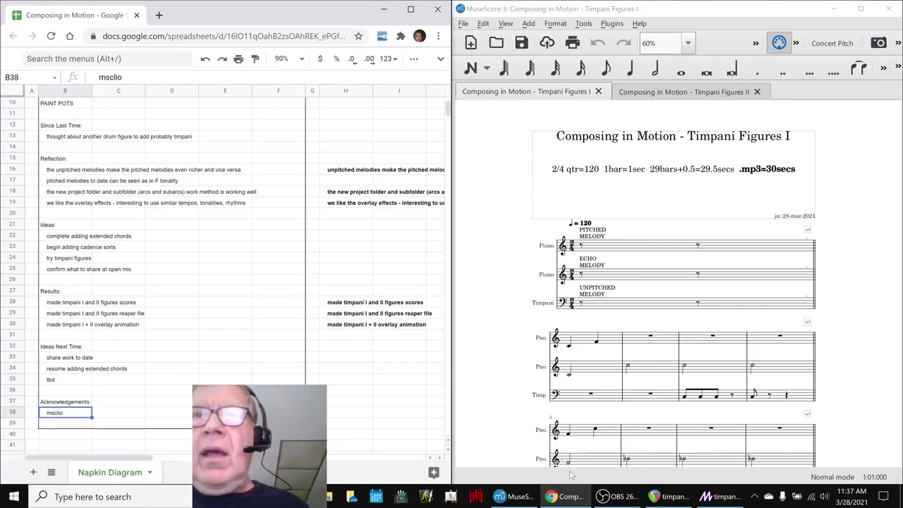
- Bring OBS Studio forward showing the live 'Composing in Motion Part 04 - PAINT POTS' stream
left_click(620, 498)
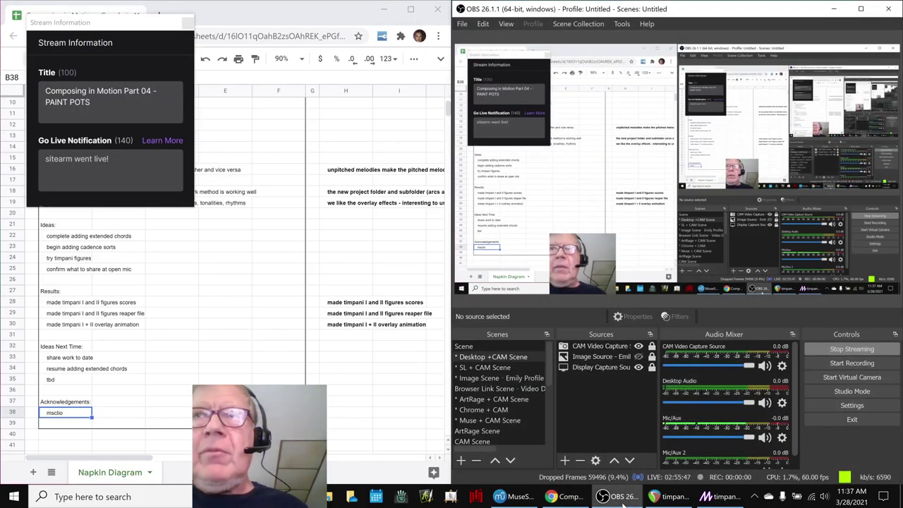